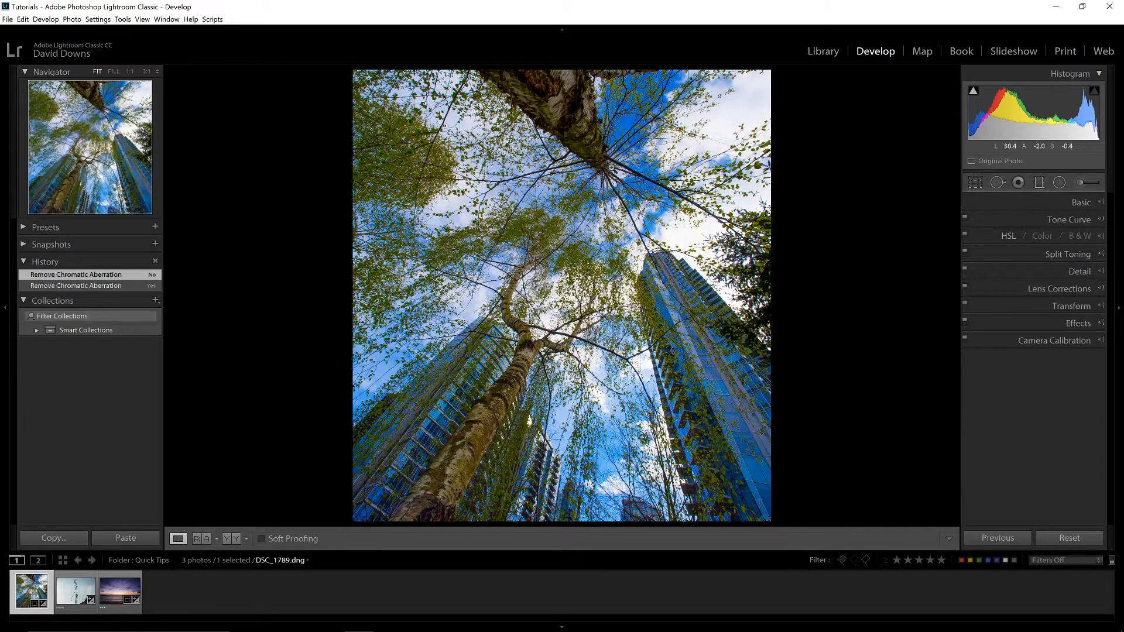
Step: Inspect the fringed branches in DSC_1789.dng at 3:1 and enable Remove Chromatic Aberration, toggling it to compare the result
left_click(608, 150)
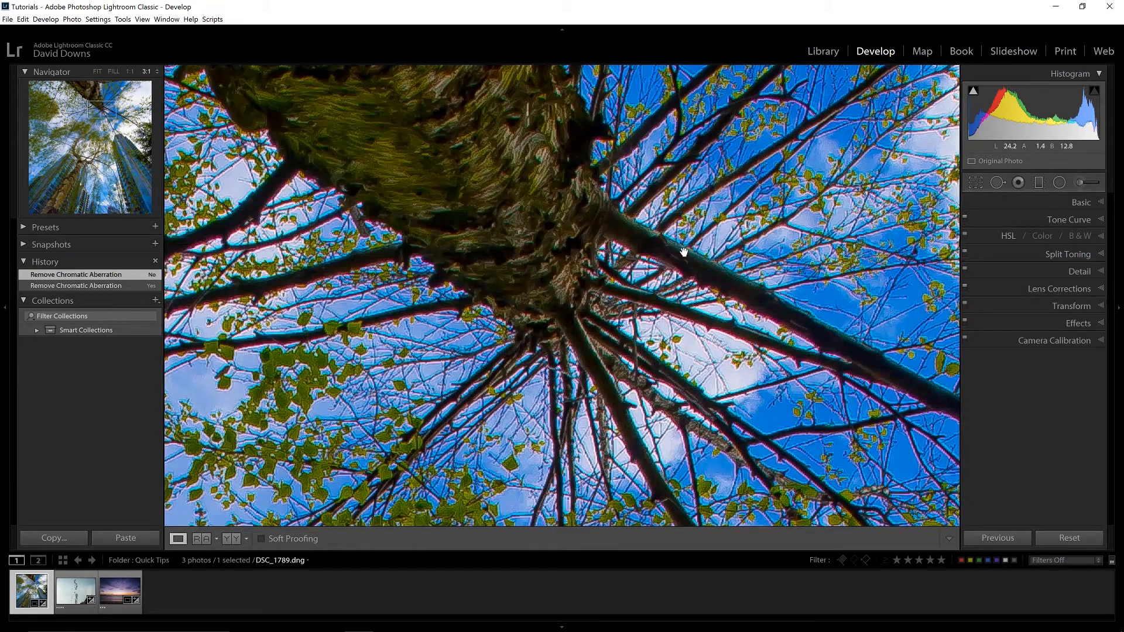
left_click_drag(695, 258, 669, 396)
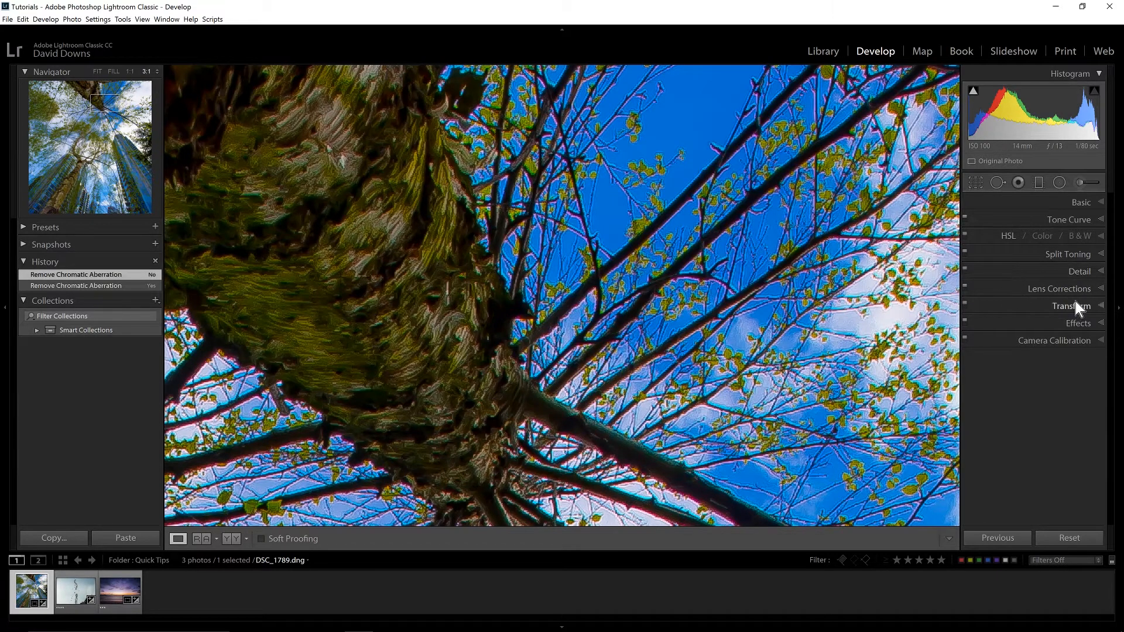
left_click(1005, 287)
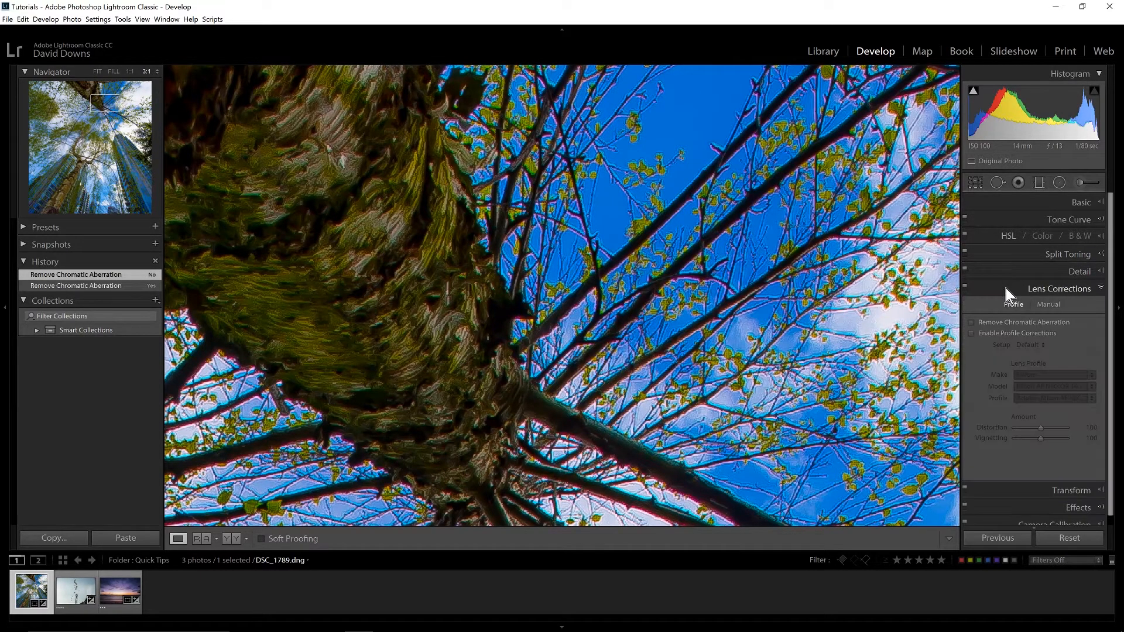
left_click(971, 323)
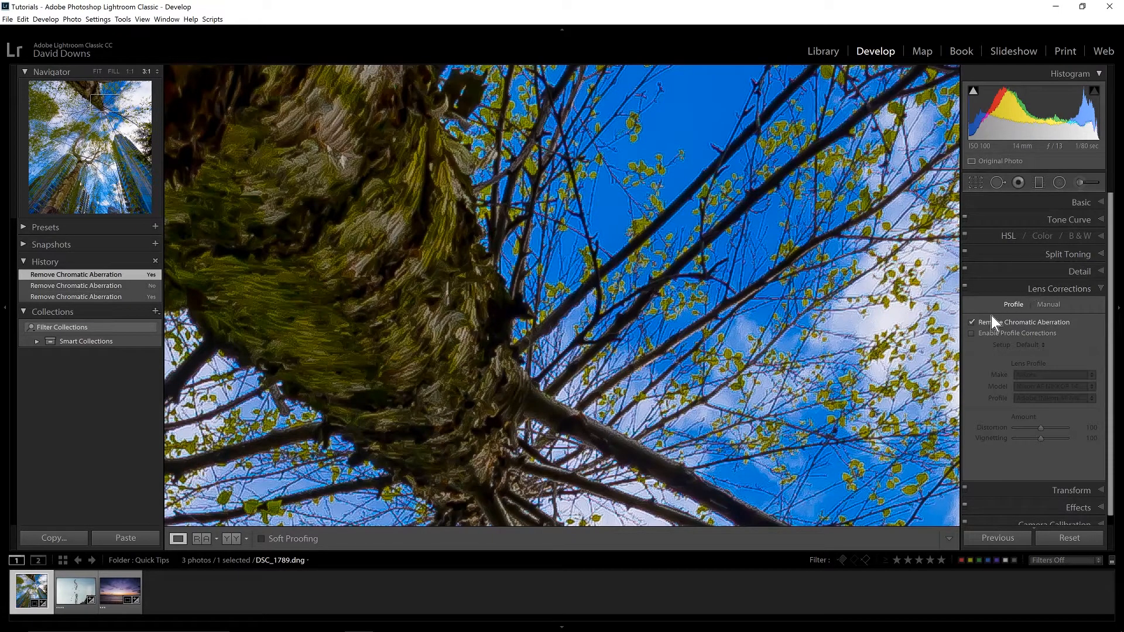
left_click(972, 322)
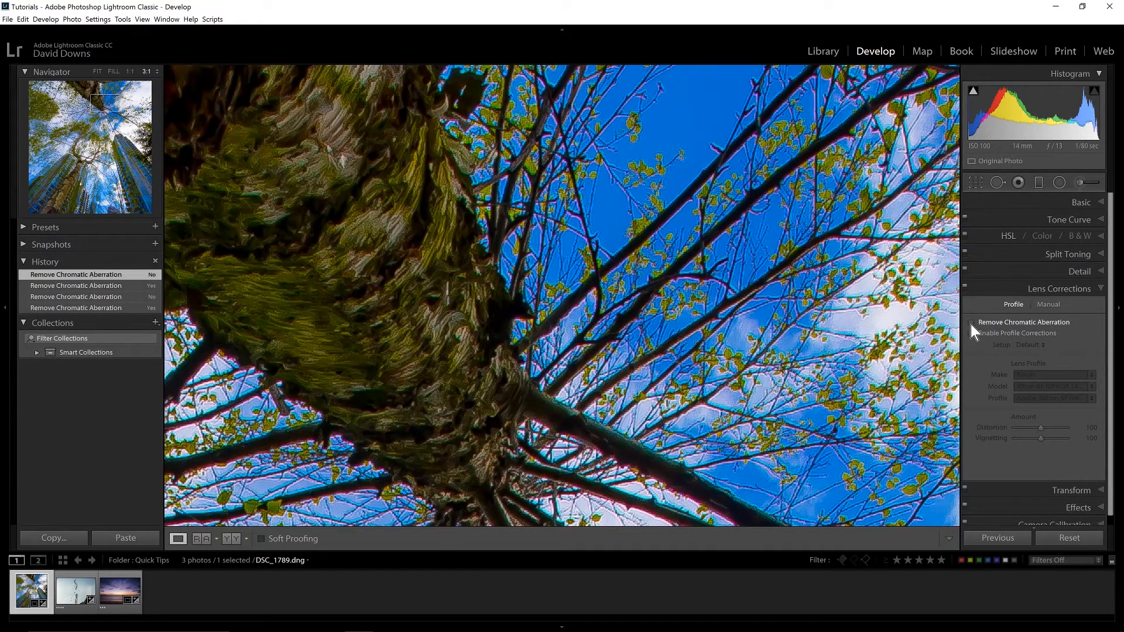
left_click(971, 322)
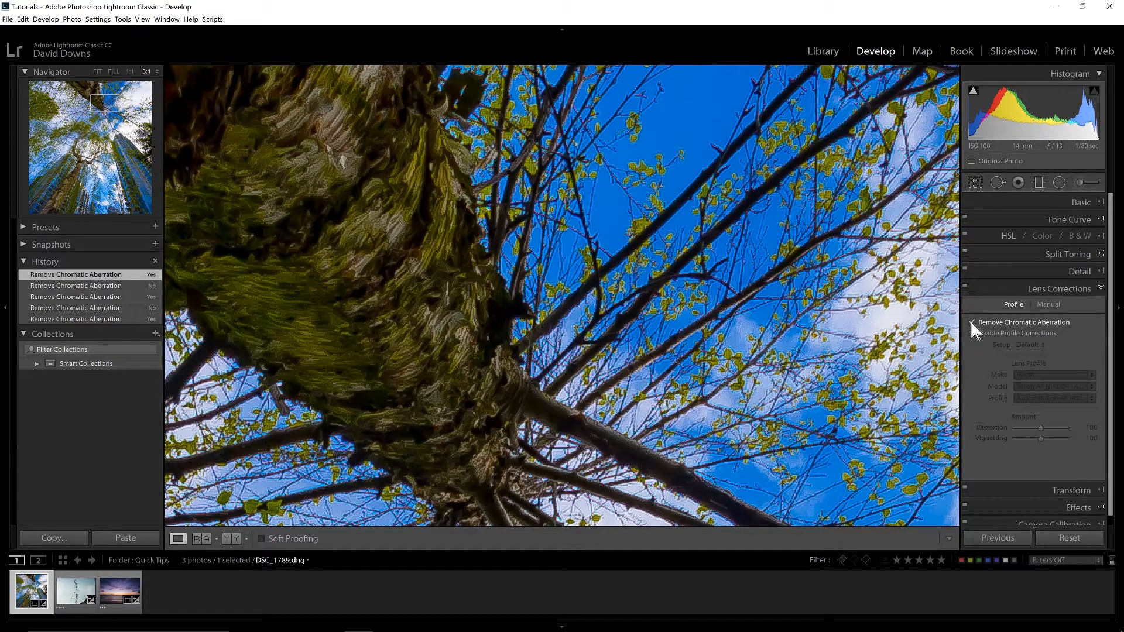
Step: Defringe the photo manually by sampling the purple fringe color at a branch edge, and return to the full-photo view
left_click(1048, 305)
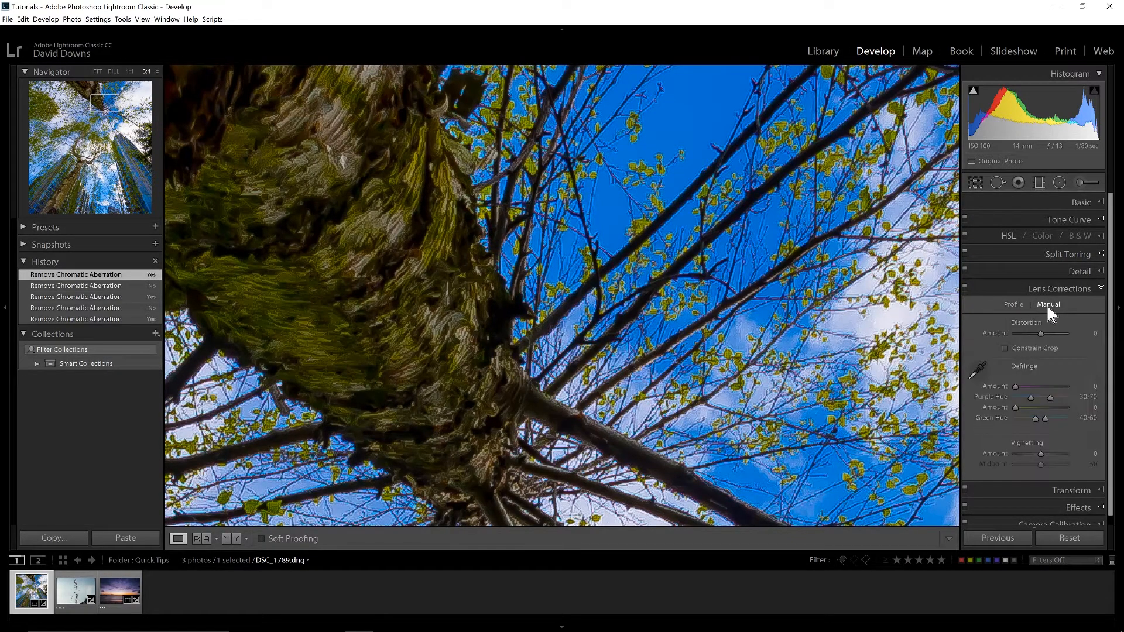
left_click(977, 370)
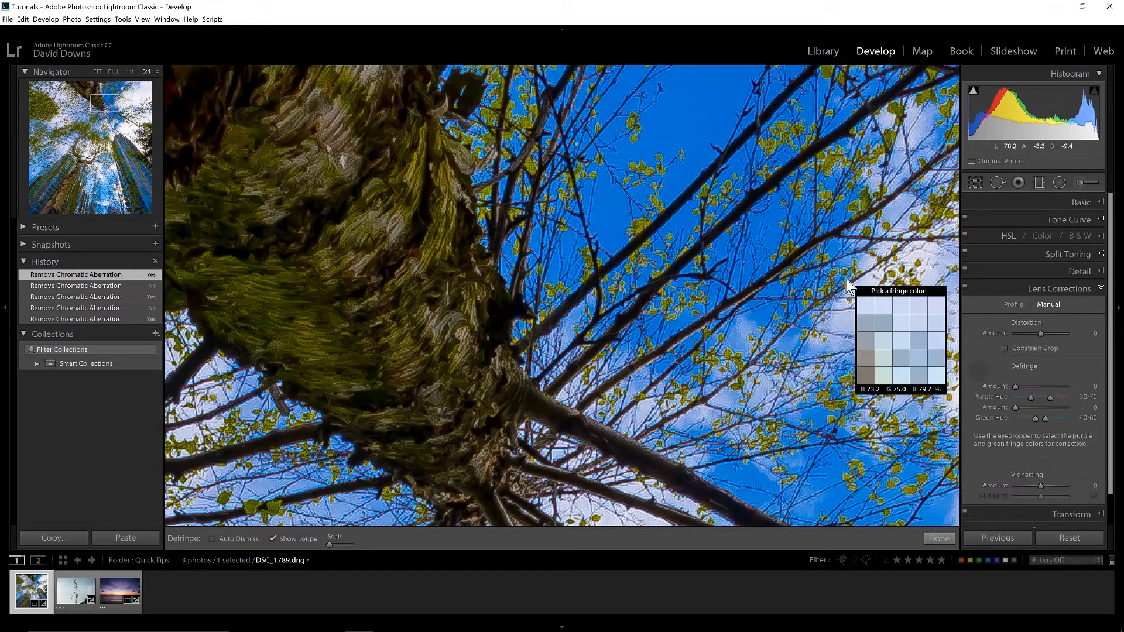
left_click(728, 289)
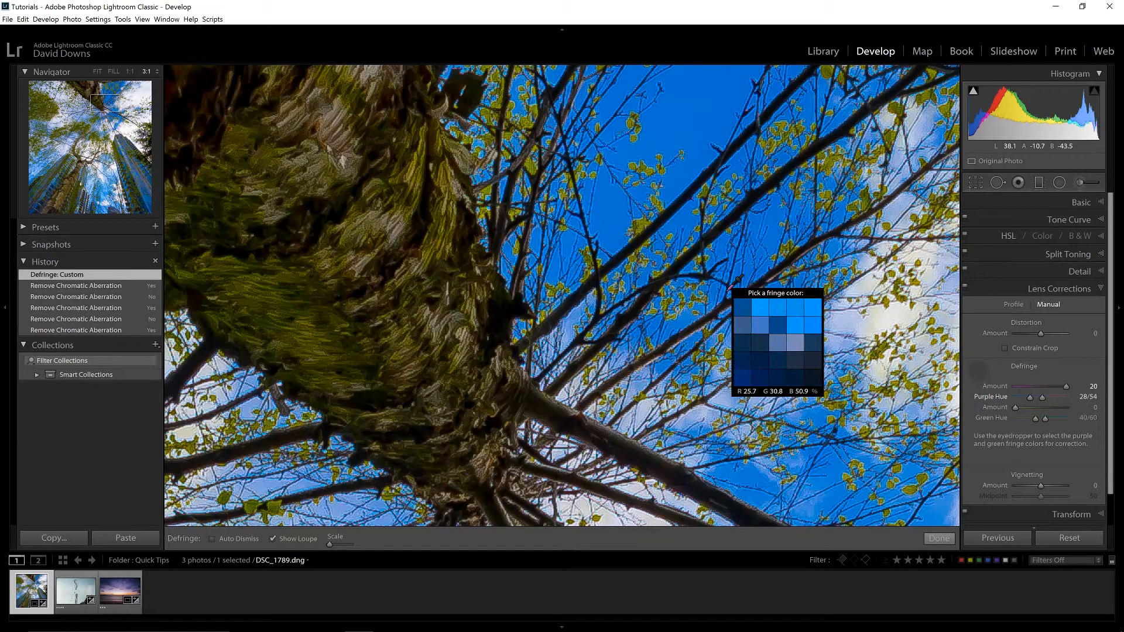
left_click(1013, 306)
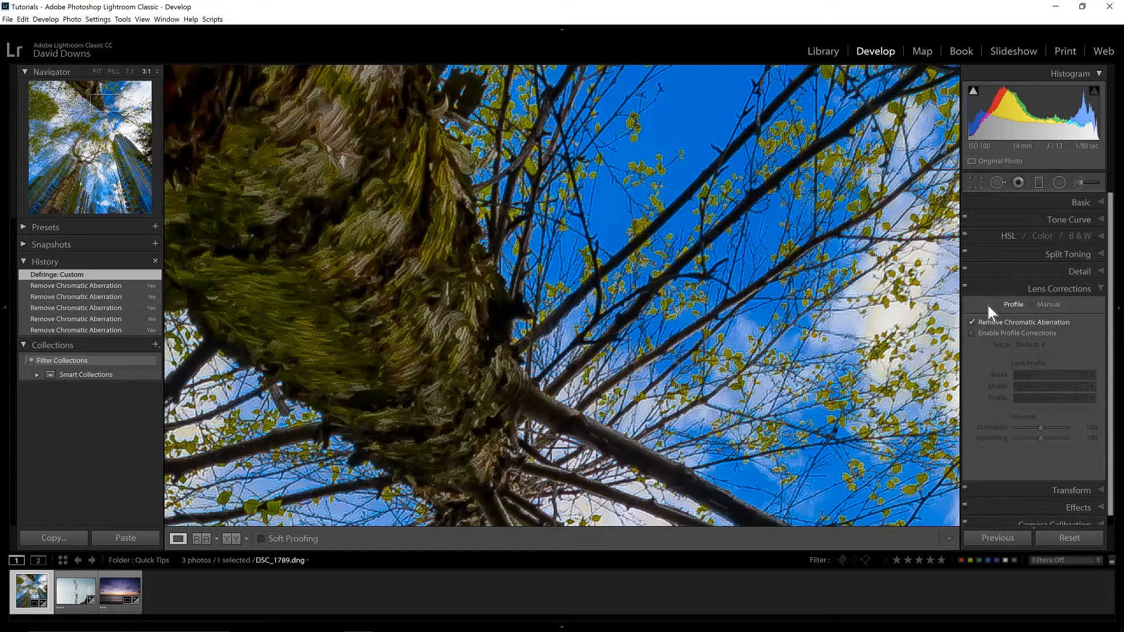
left_click(95, 73)
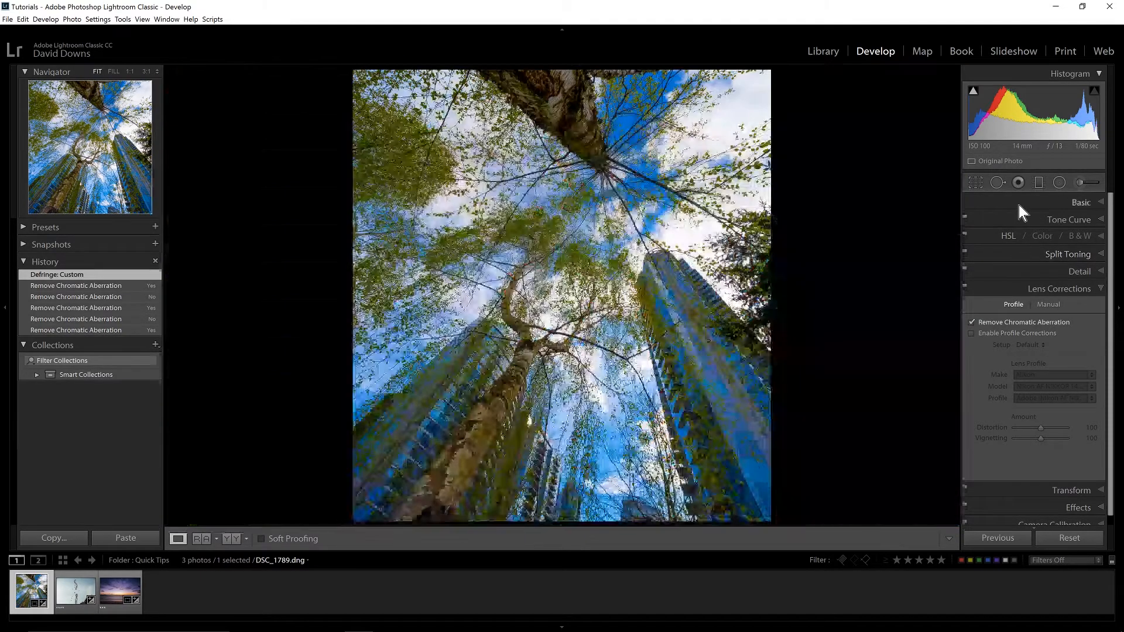
Step: Set Clarity to +100 on the water-drop photo DLD_6491.NEF
left_click(1018, 203)
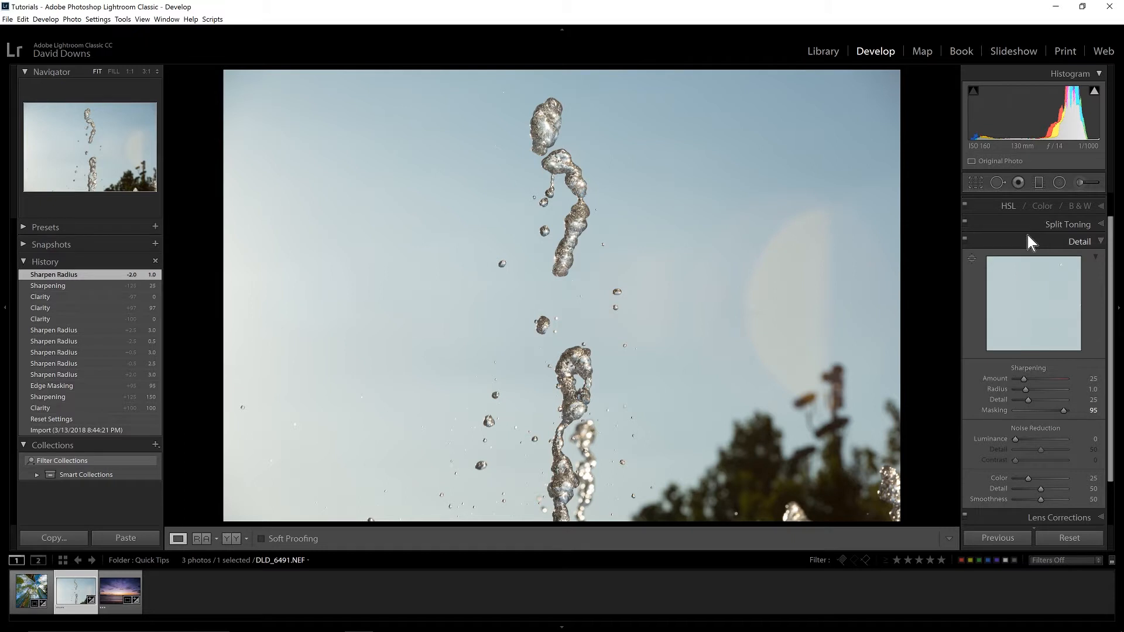
scroll(1027, 235, "up", 5)
left_click(1038, 202)
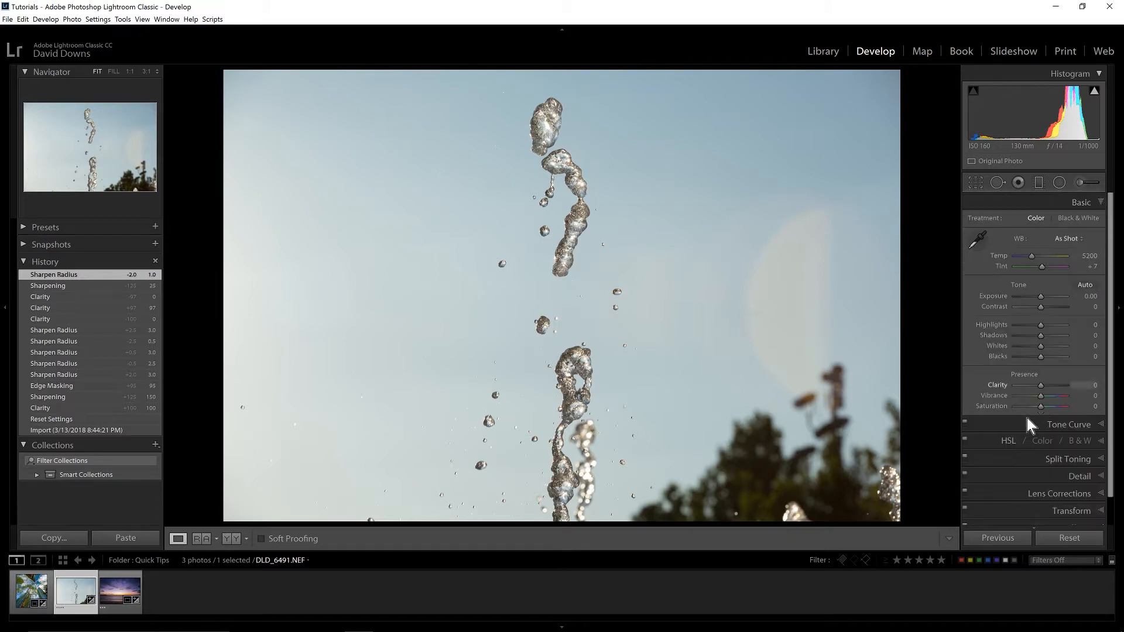
left_click_drag(1048, 387, 1104, 389)
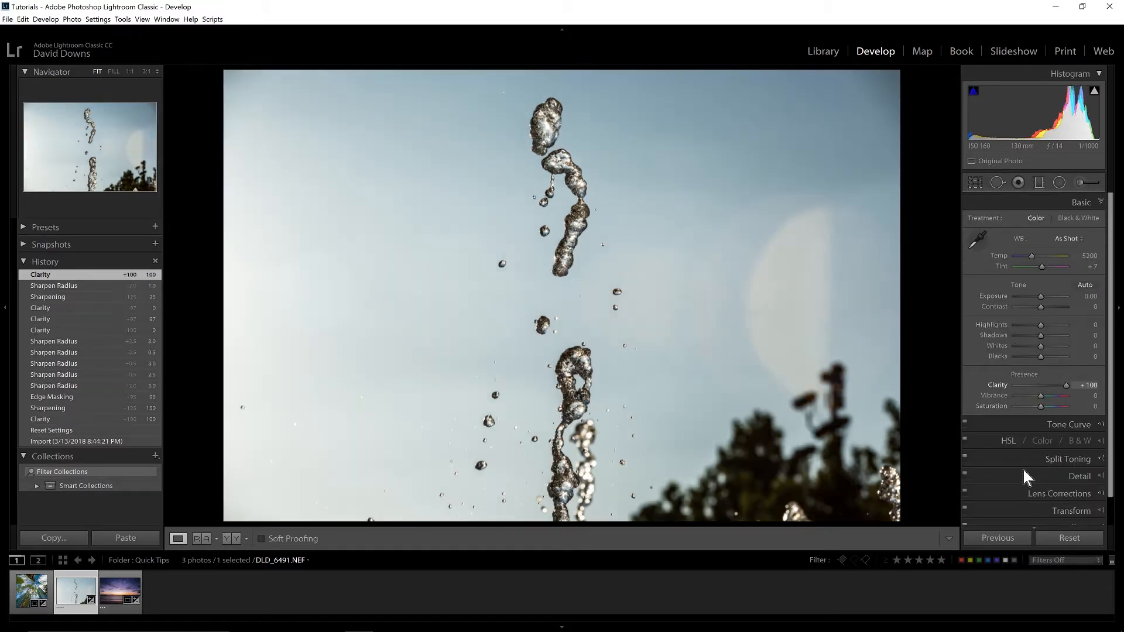
Step: Set the sharpening Amount to 150 and Radius to 3.0, comparing the drop edges at 3:1 with Radius 0.5
left_click(1024, 476)
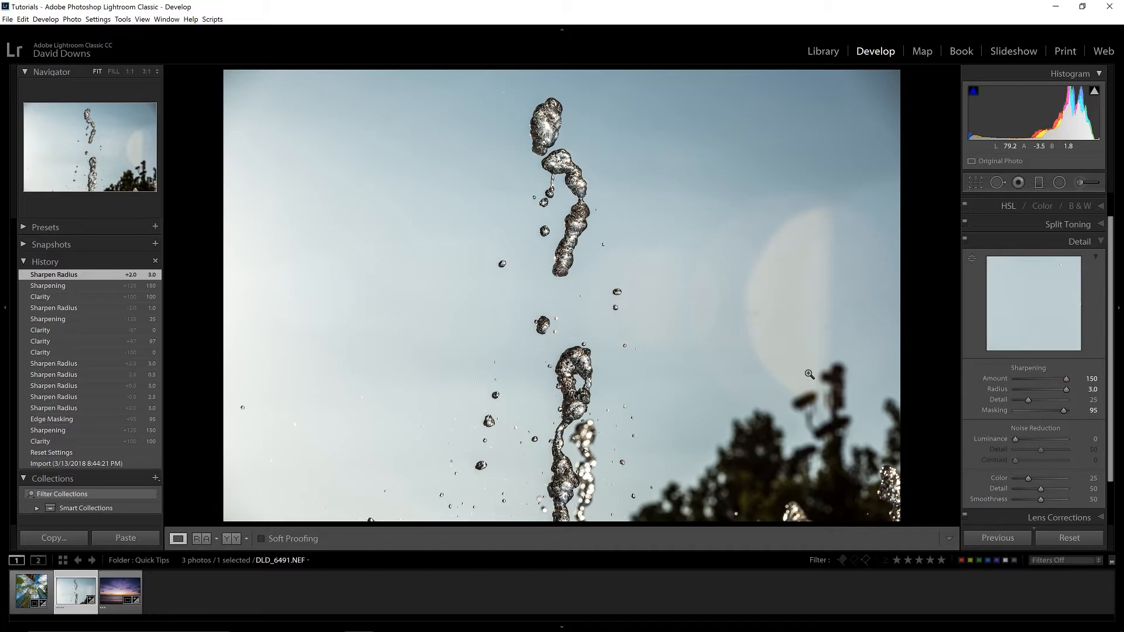
left_click(565, 349)
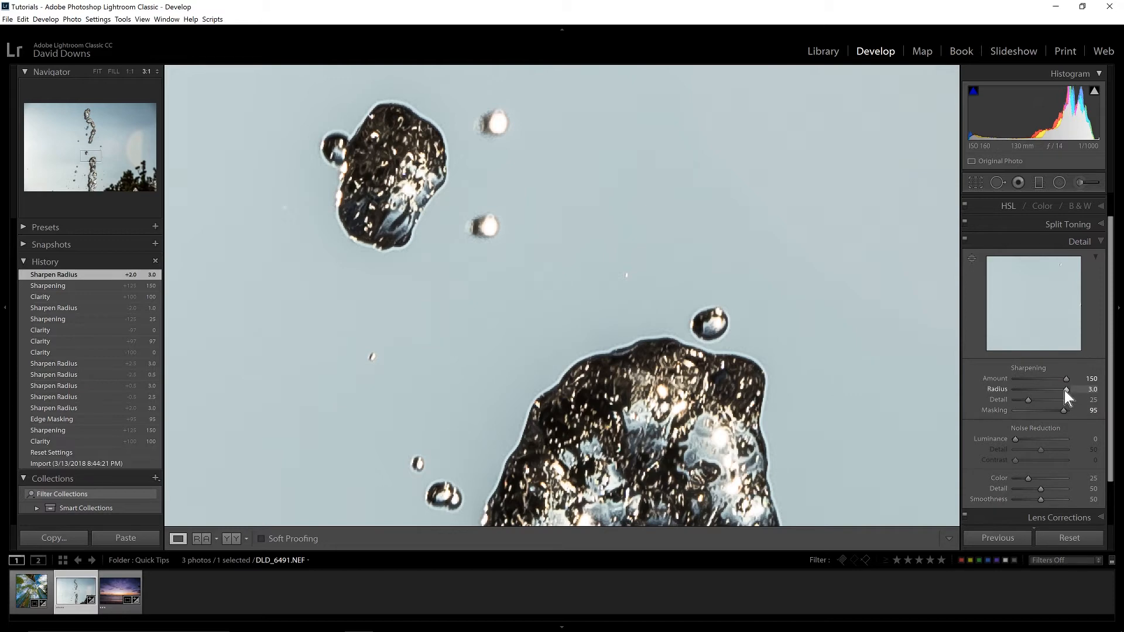
left_click_drag(1007, 388, 996, 389)
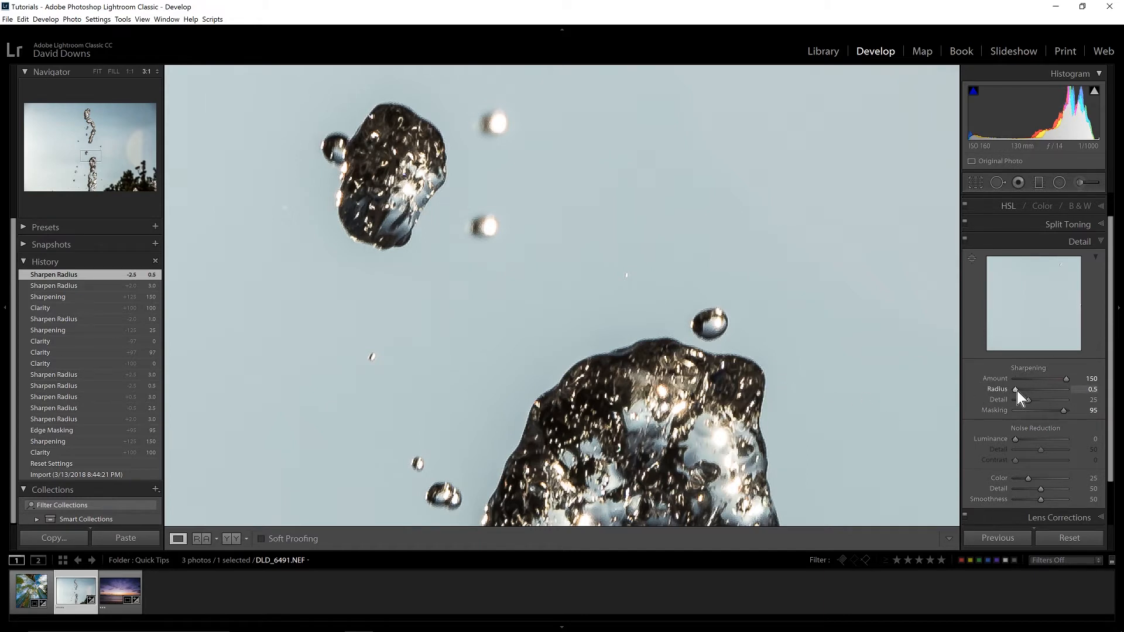
left_click_drag(1084, 391, 1082, 392)
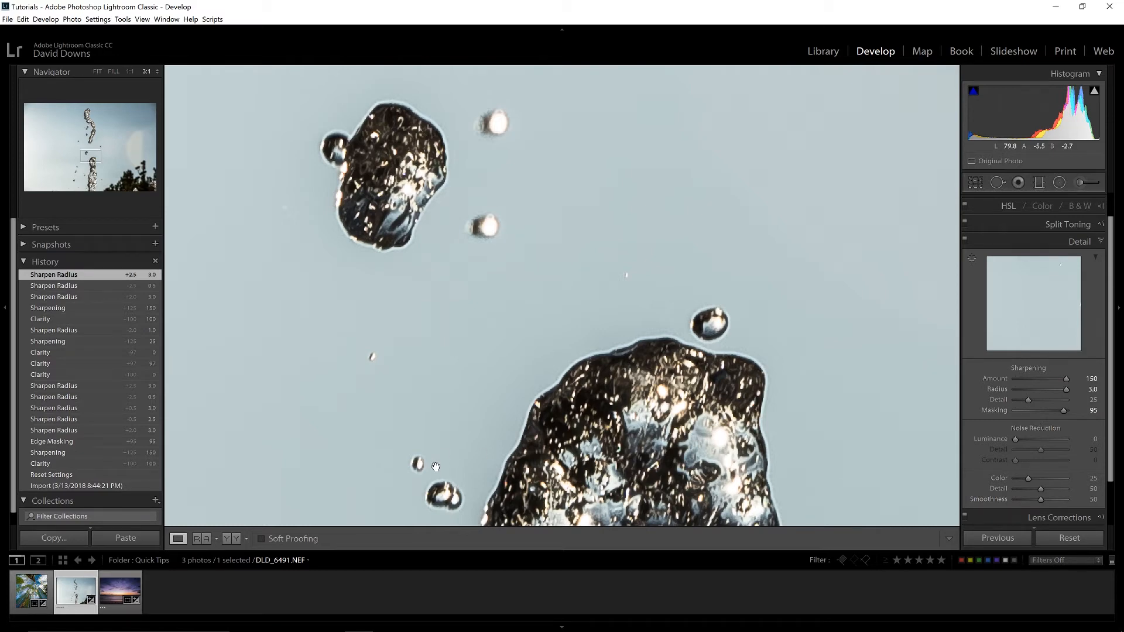
Step: Switch to Photoshop and clone out the tiny speck in the sky of DLD_6491.NEF with the Clone Stamp in Normal mode
left_click(416, 620)
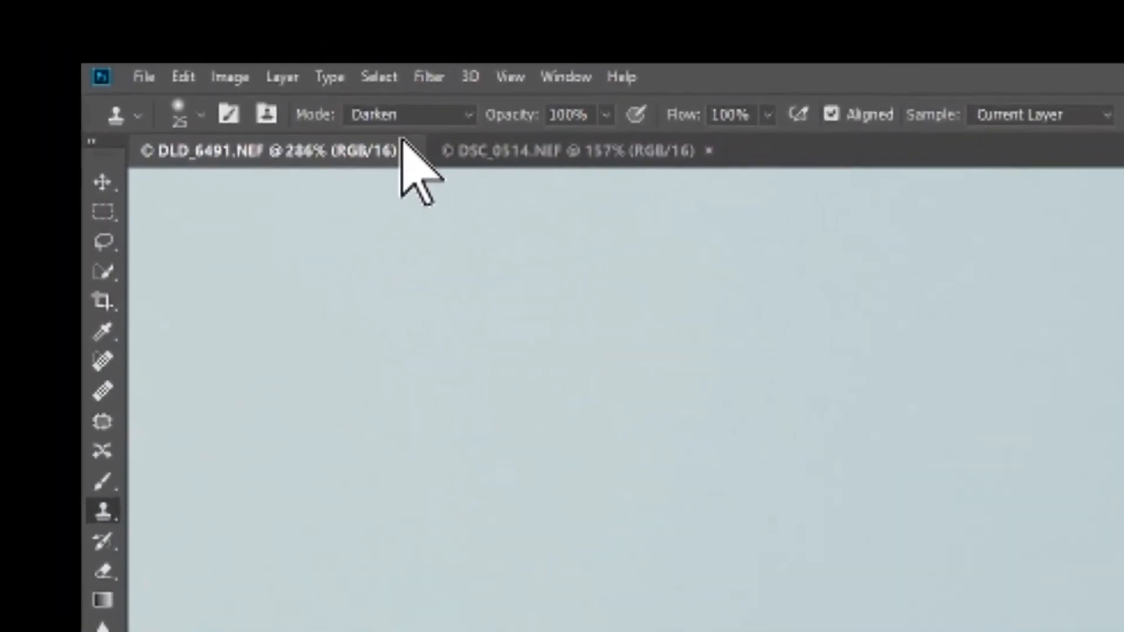
left_click(467, 114)
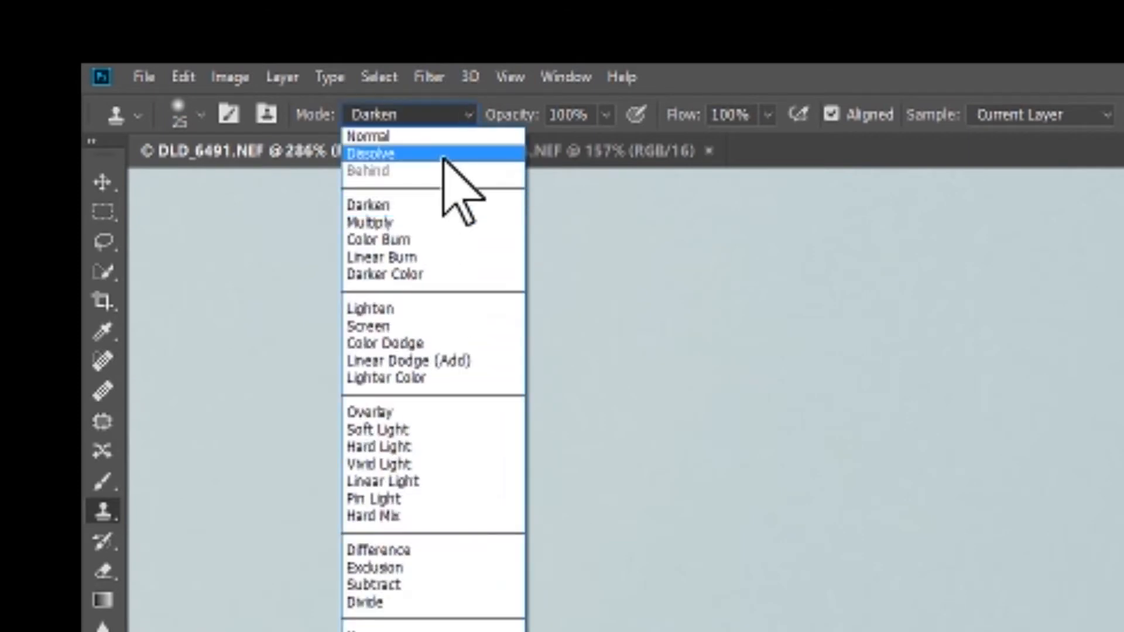
left_click(445, 137)
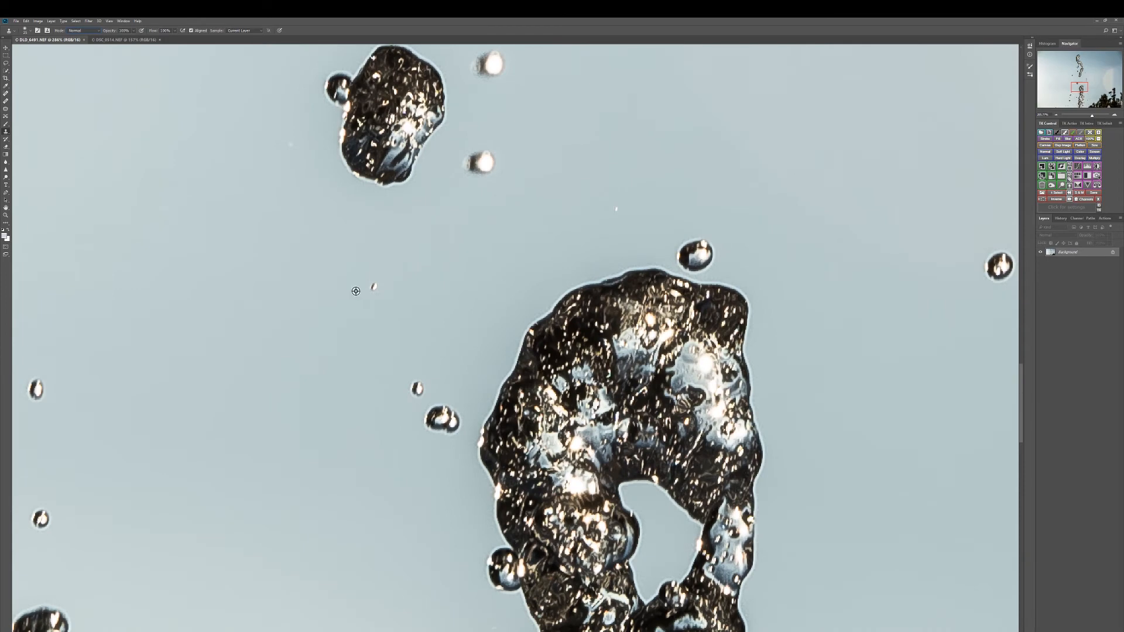
left_click(373, 286)
Step: Try cloning sky over the halo along the large drop's upper-left edge in Normal mode, and undo the stroke
left_click_drag(522, 360, 517, 372)
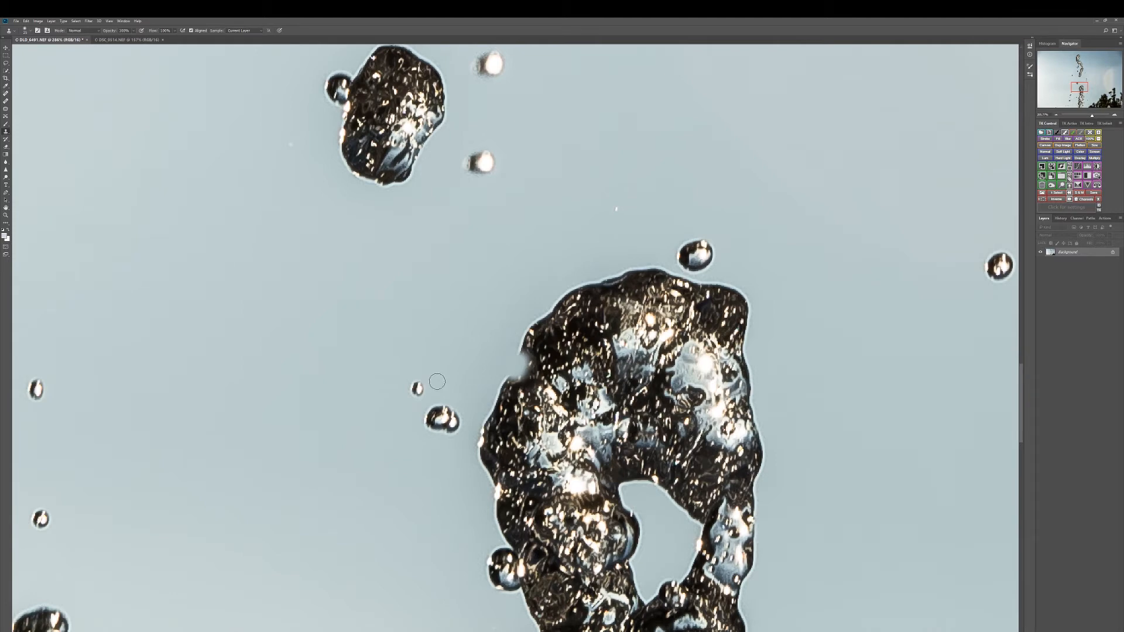
key("ctrl+z")
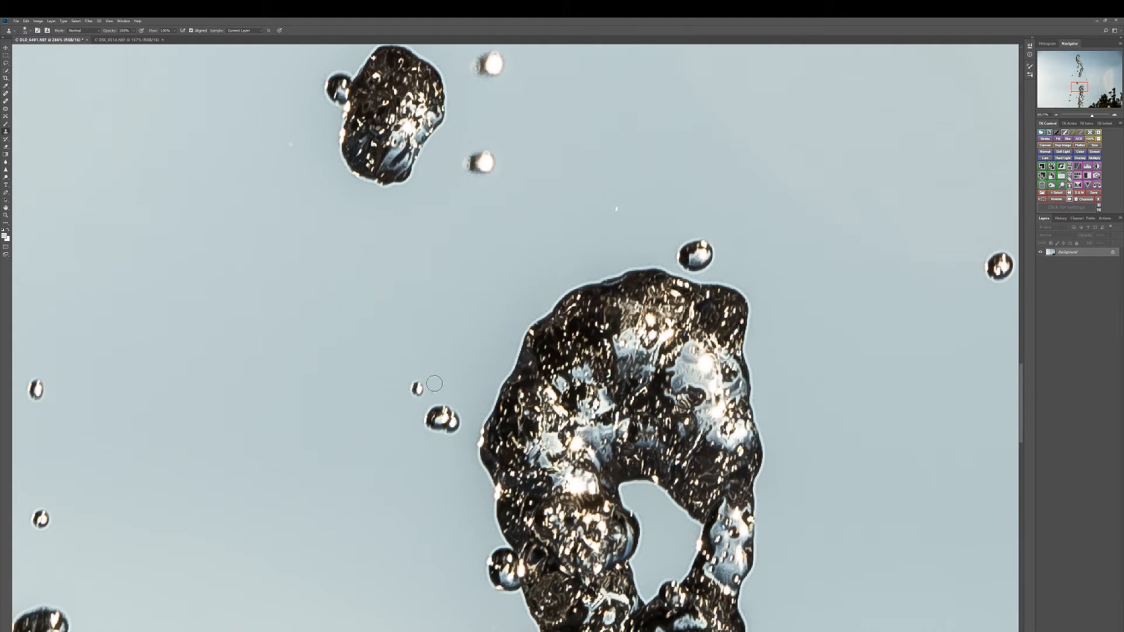
Step: Set the Clone Stamp mode to Darken and clone sky over the white halo along the large drop's upper-left edge
left_click(96, 30)
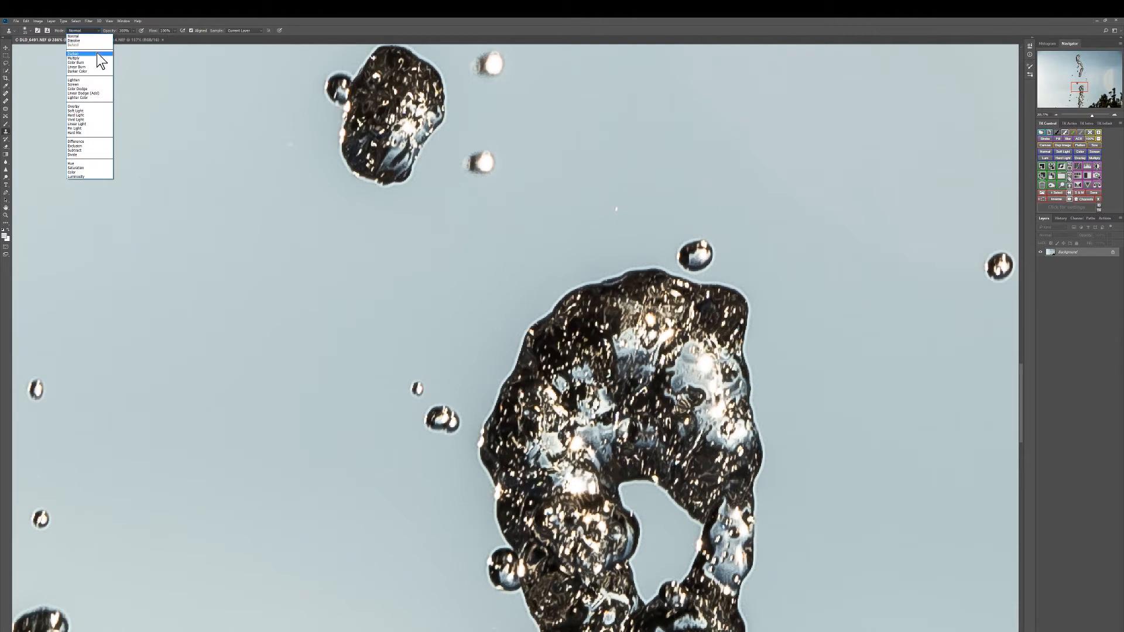
left_click(97, 53)
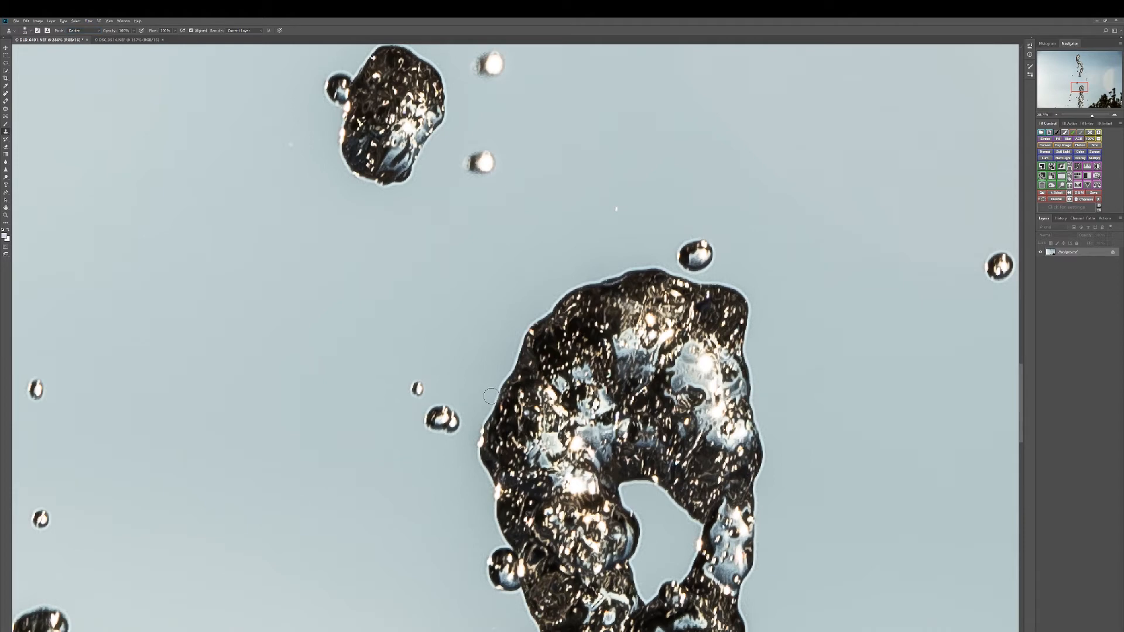
mouse_move(491, 395)
left_mouse_down()
mouse_move(498, 379)
mouse_move(487, 408)
left_mouse_up()
left_click_drag(521, 340, 521, 336)
mouse_move(555, 302)
left_mouse_down()
mouse_move(520, 323)
mouse_move(507, 368)
left_mouse_up()
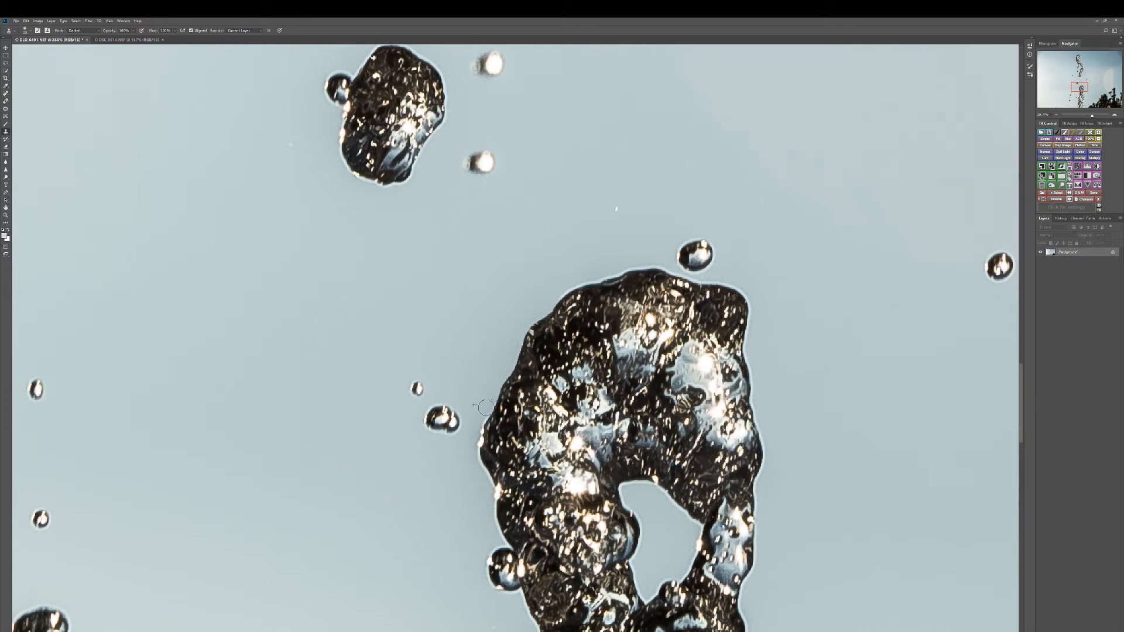